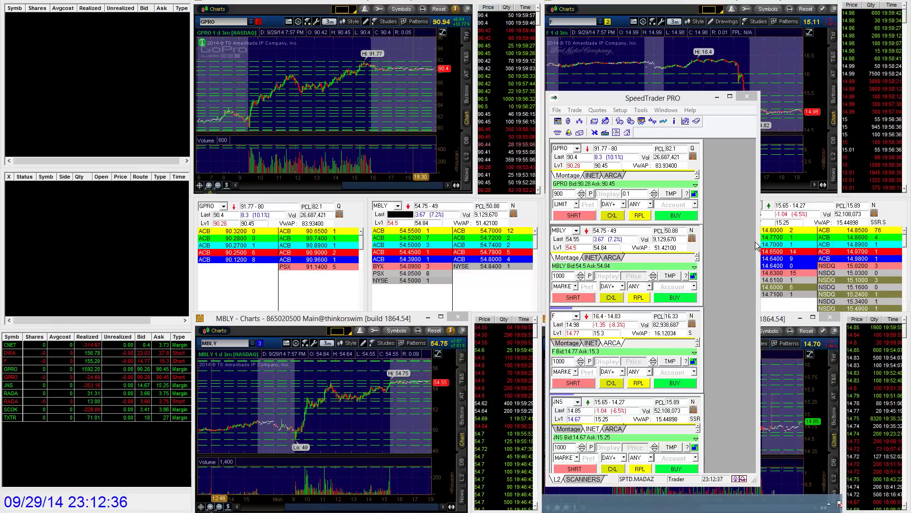
- Open the Hot Key configuration from Setup, widen it on both sides, and scroll to the bottom
drag(688, 103, 688, 107)
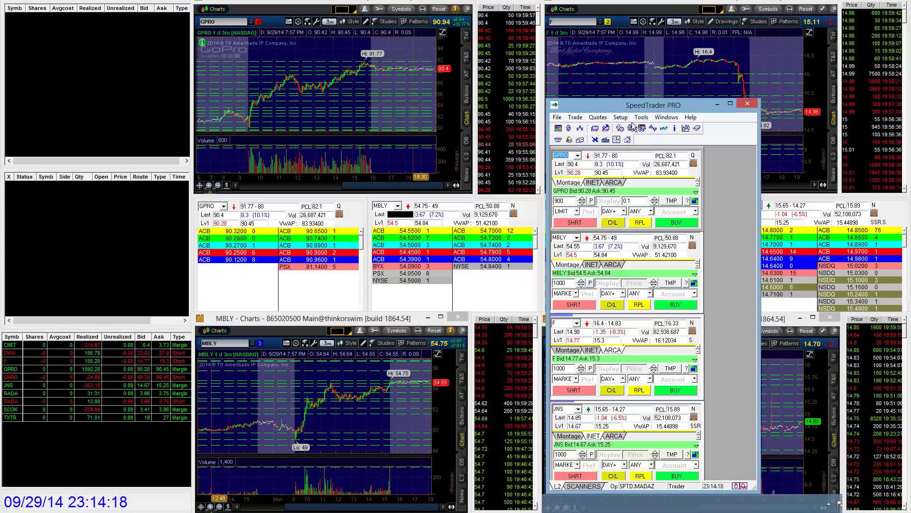
click(621, 118)
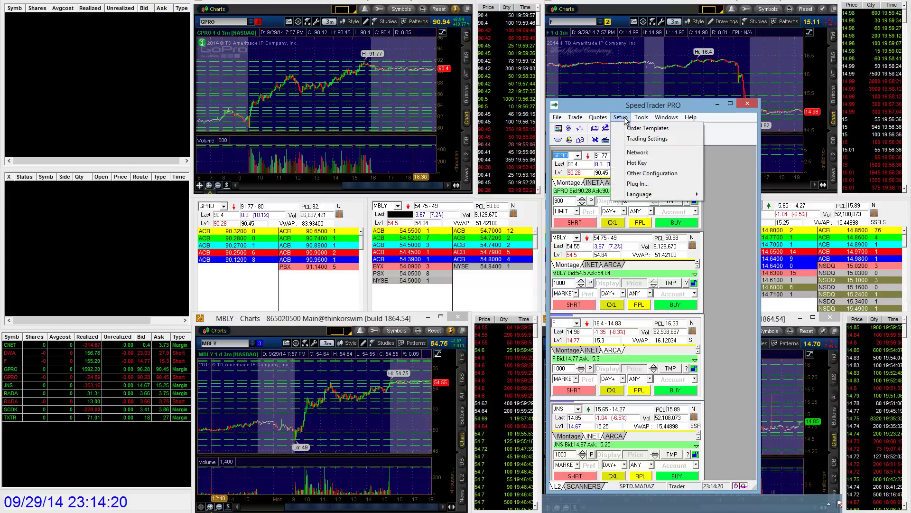
click(680, 161)
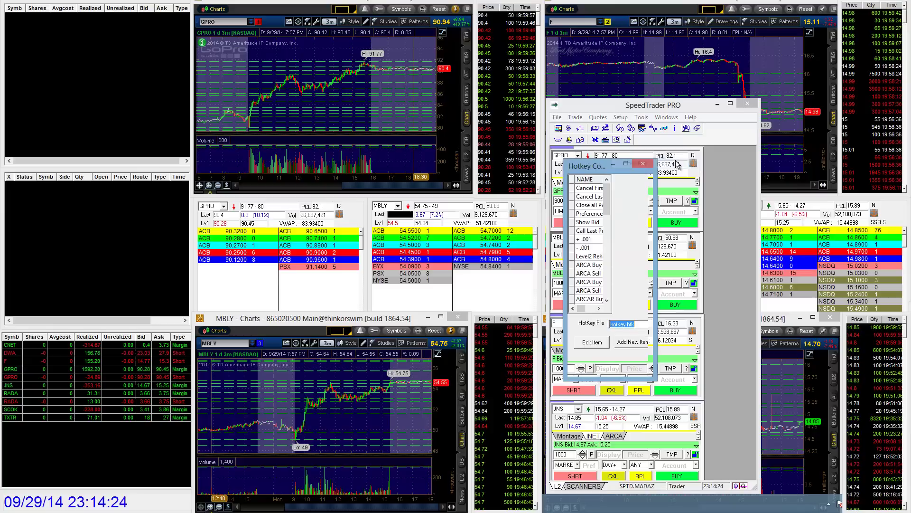
drag(721, 210, 835, 210)
drag(567, 223, 546, 226)
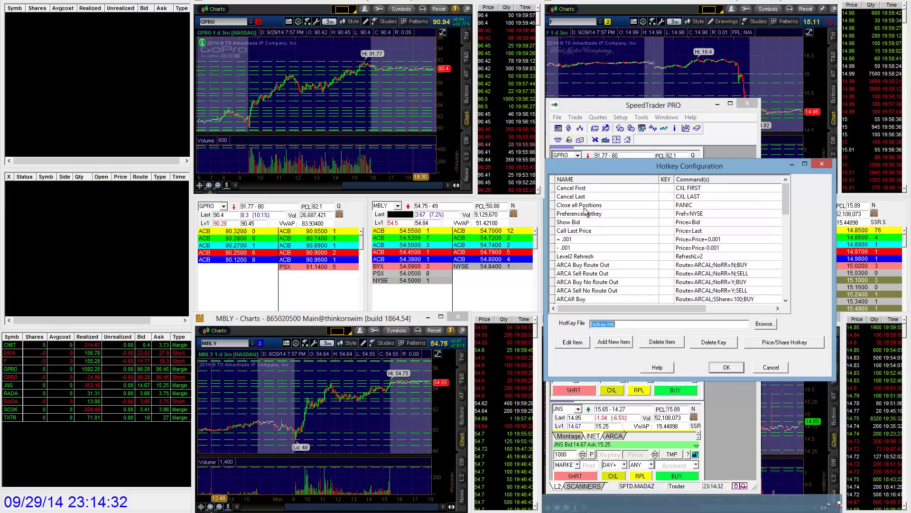
drag(787, 201, 798, 298)
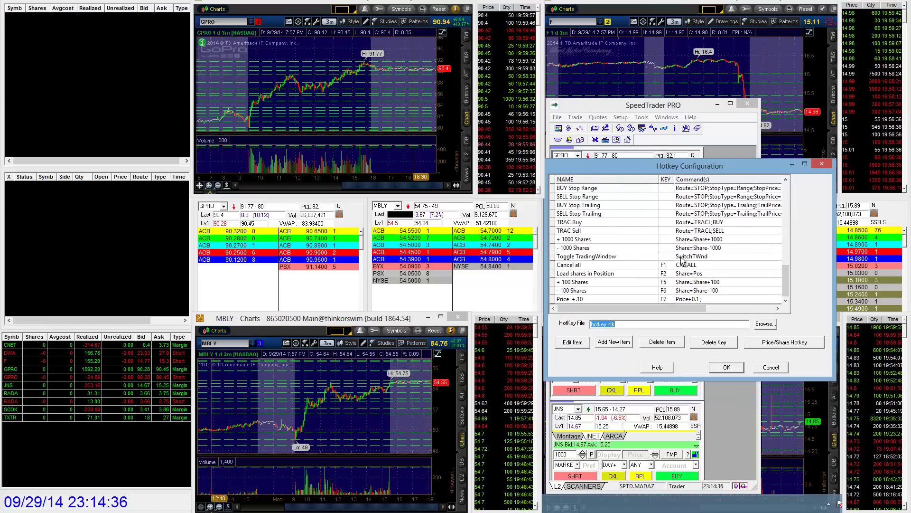
- Delete the Price +.10 entry and remove the keys from + 100 Shares and - 100 Shares
click(617, 298)
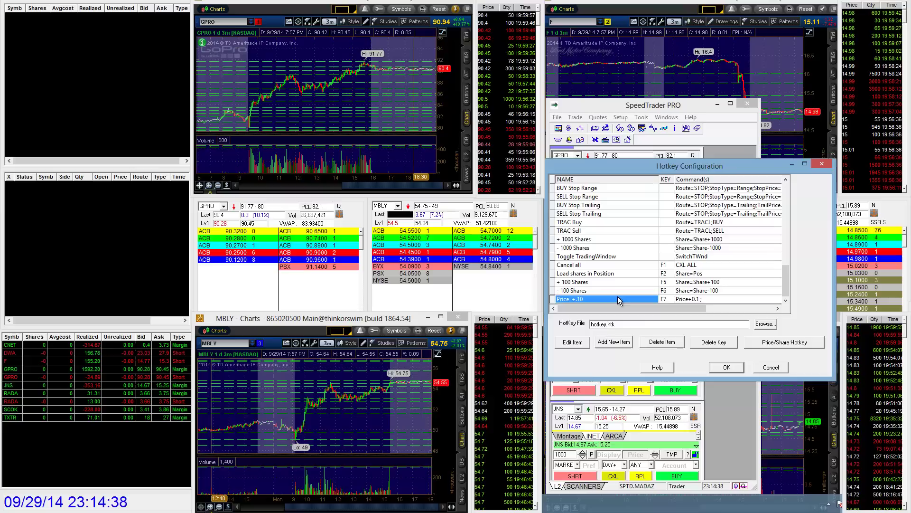
click(662, 344)
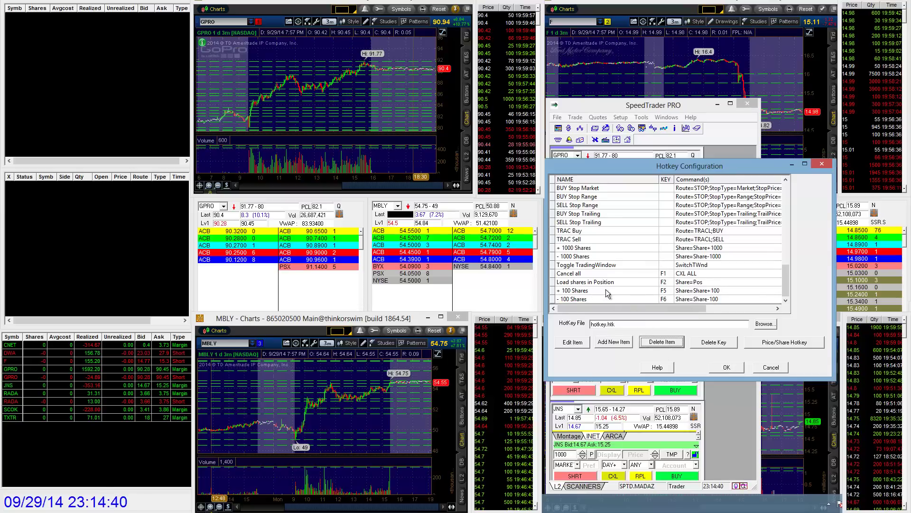
click(605, 289)
click(714, 342)
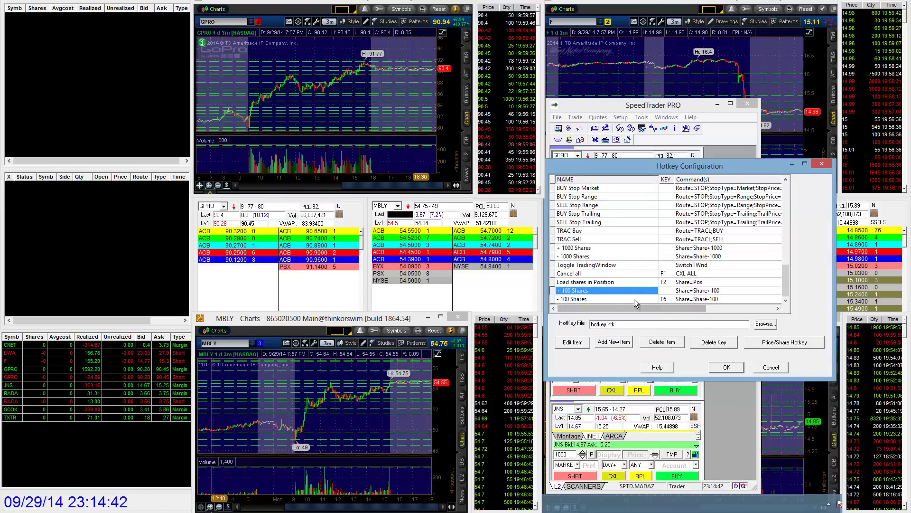
click(634, 299)
click(714, 341)
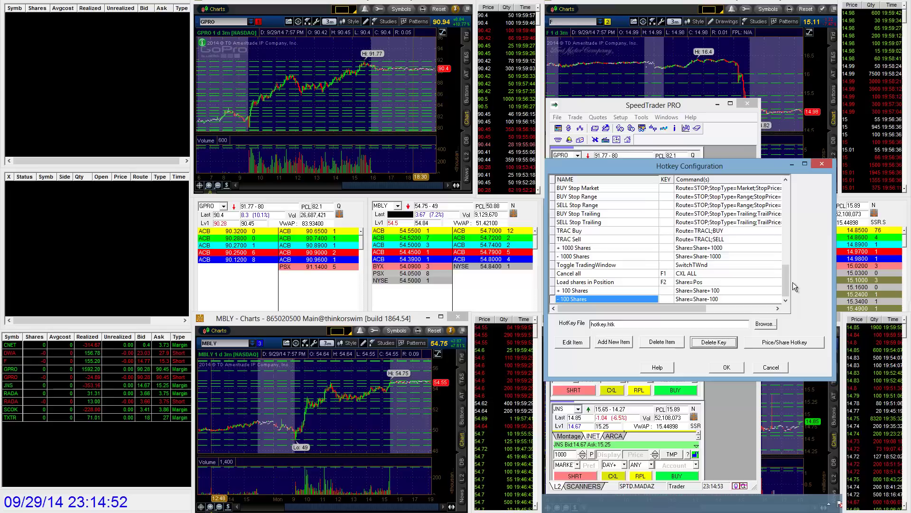
mouse_move(787, 281)
mouse_down()
mouse_move(789, 204)
mouse_move(779, 275)
mouse_up()
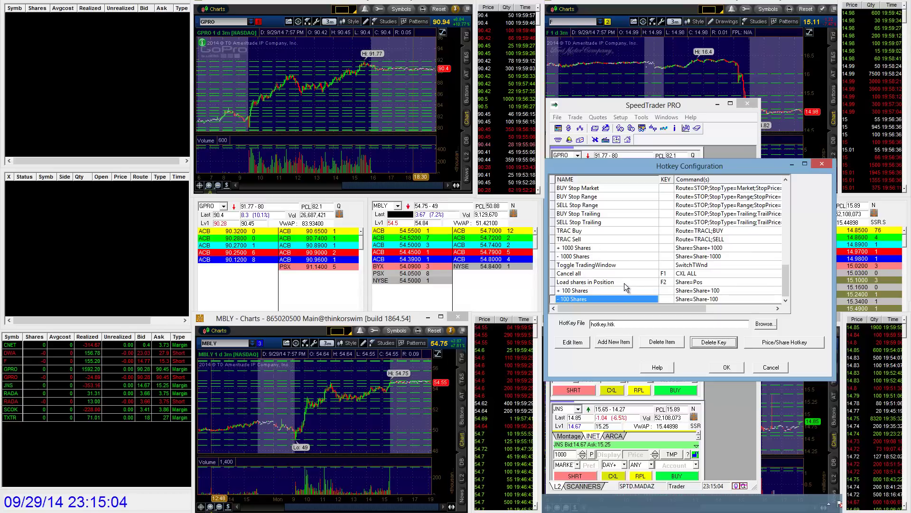
drag(787, 287, 788, 212)
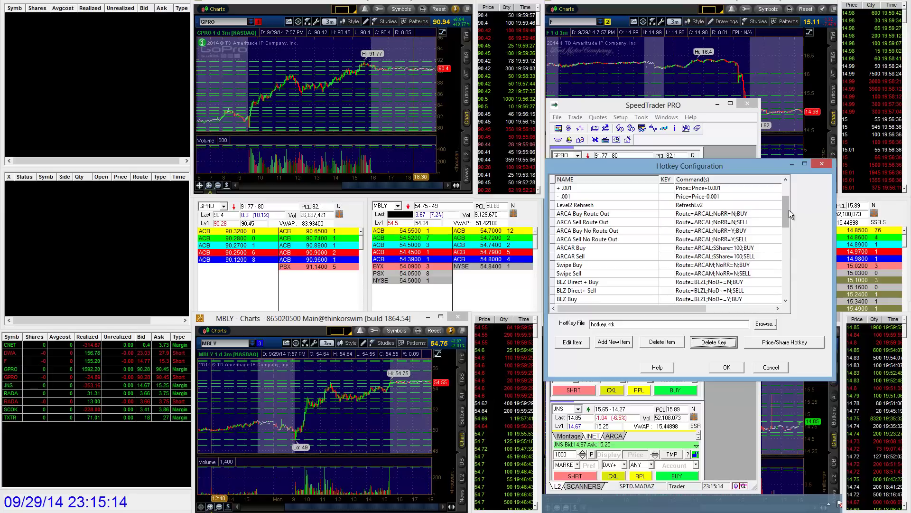
drag(784, 212, 785, 297)
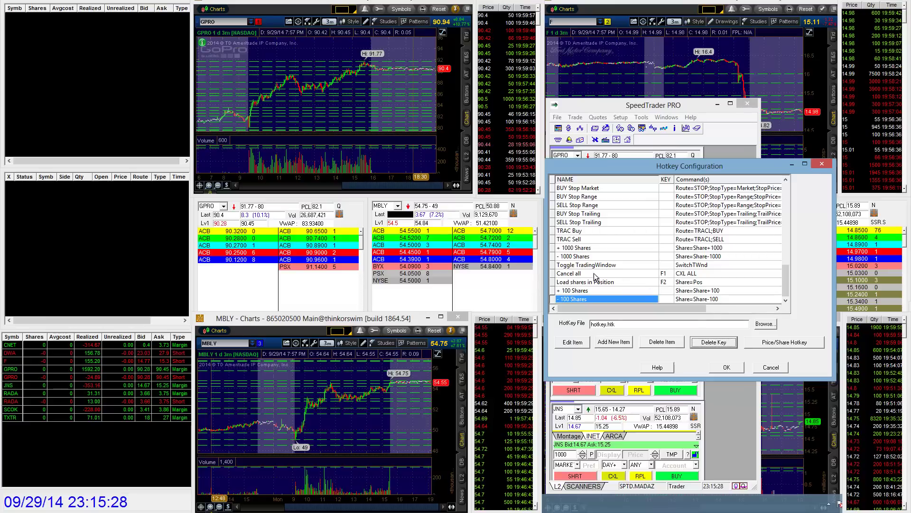
click(668, 275)
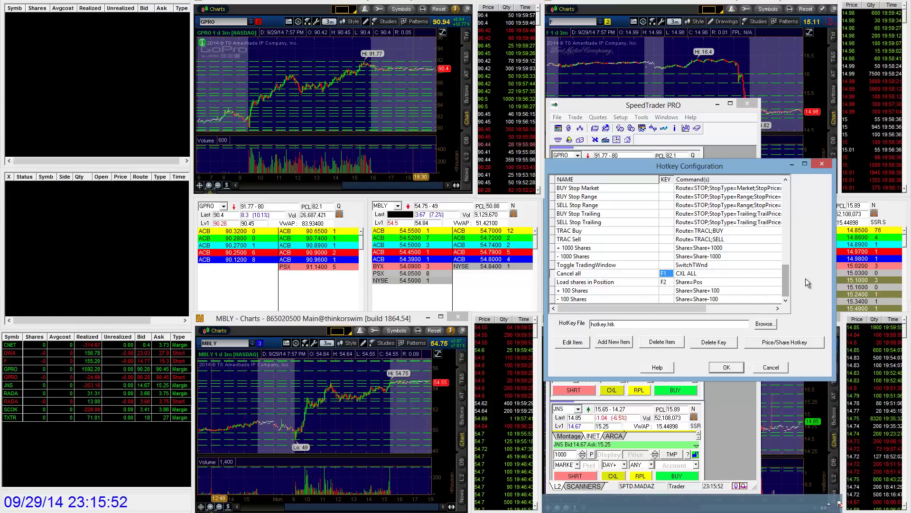
scroll(779, 215, up, 3)
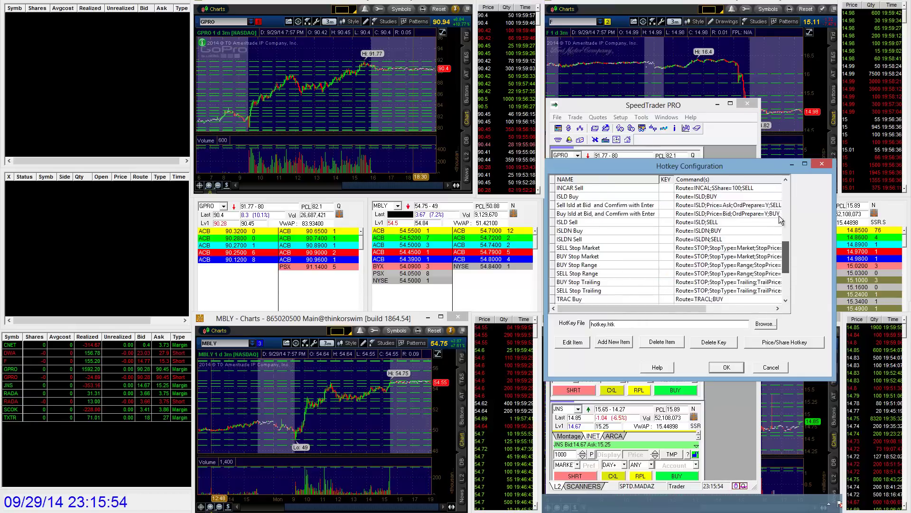
scroll(779, 234, down, 3)
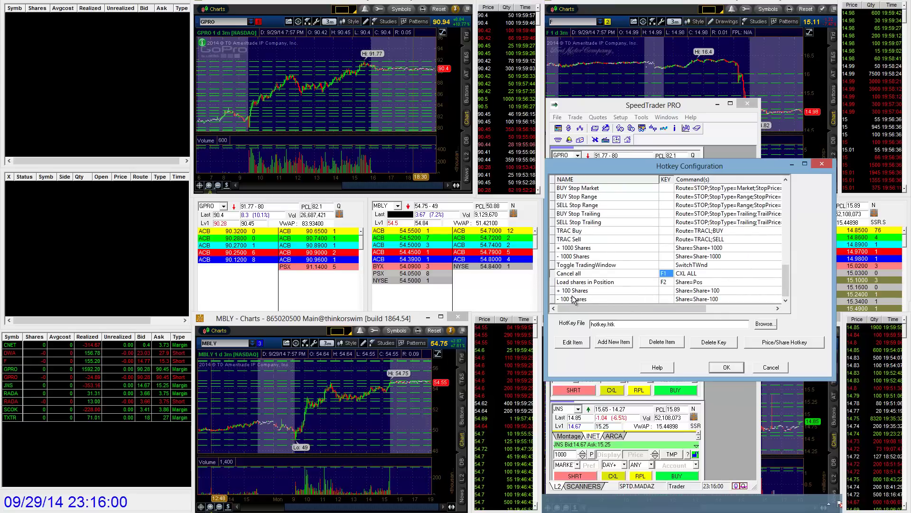
drag(689, 166, 689, 251)
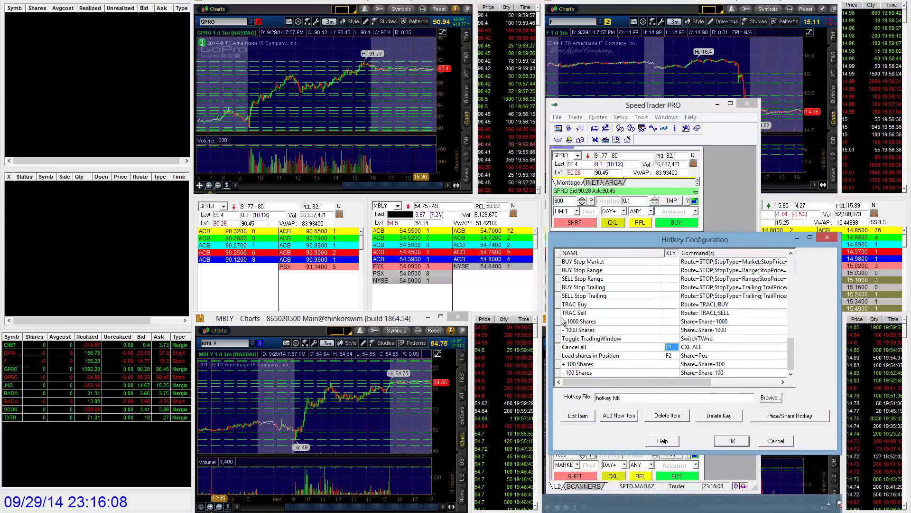
- Give + 100 Shares the F5 key and - 100 Shares the F6 key, committing each
double_click(670, 363)
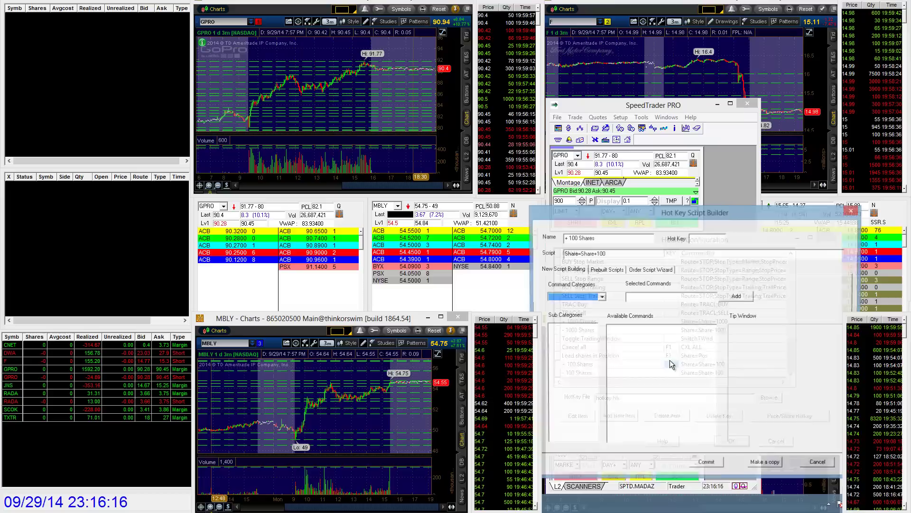
drag(676, 213, 687, 185)
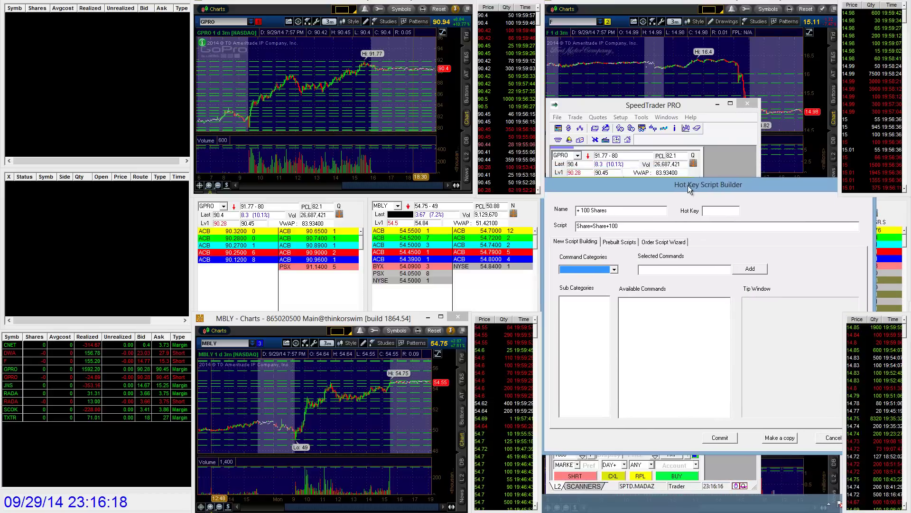
click(722, 210)
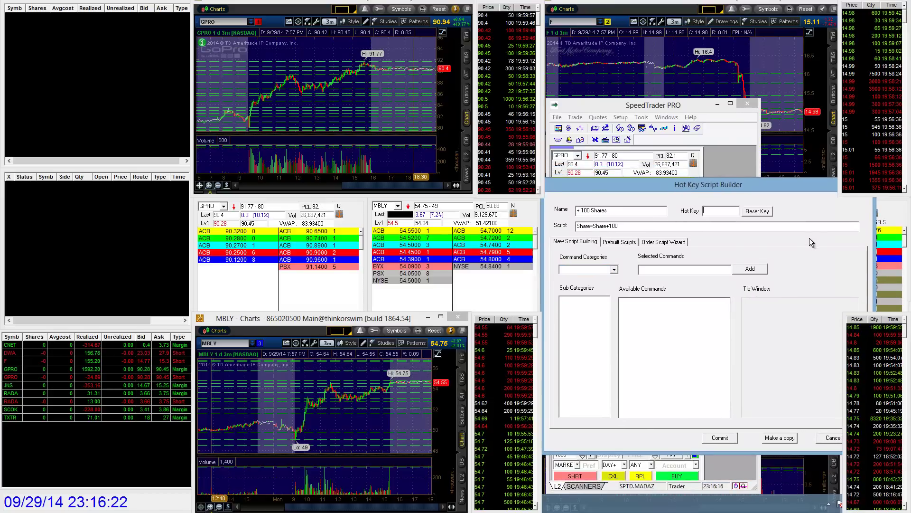
key(F5)
click(721, 437)
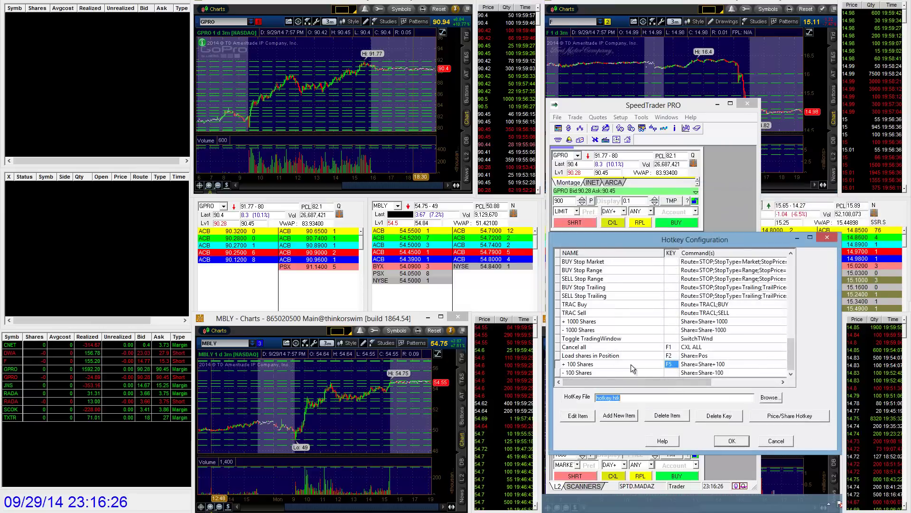
double_click(674, 372)
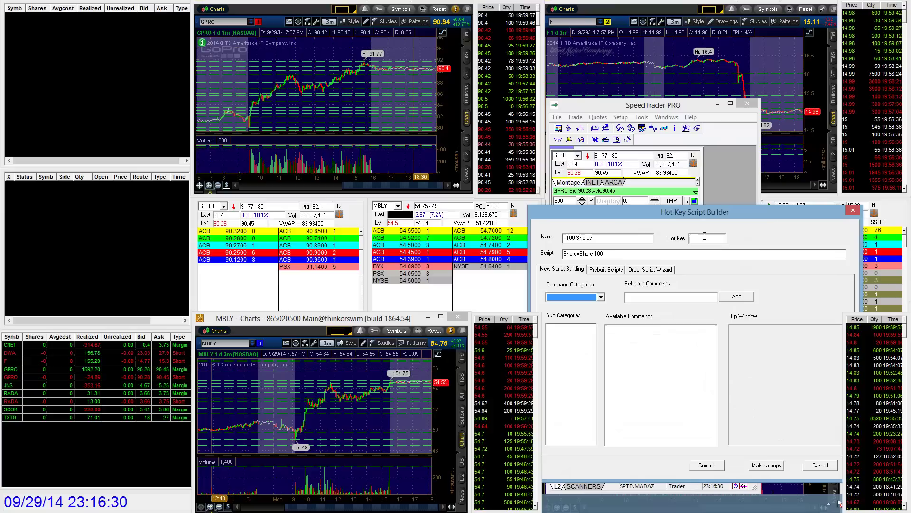
click(704, 236)
key(F6)
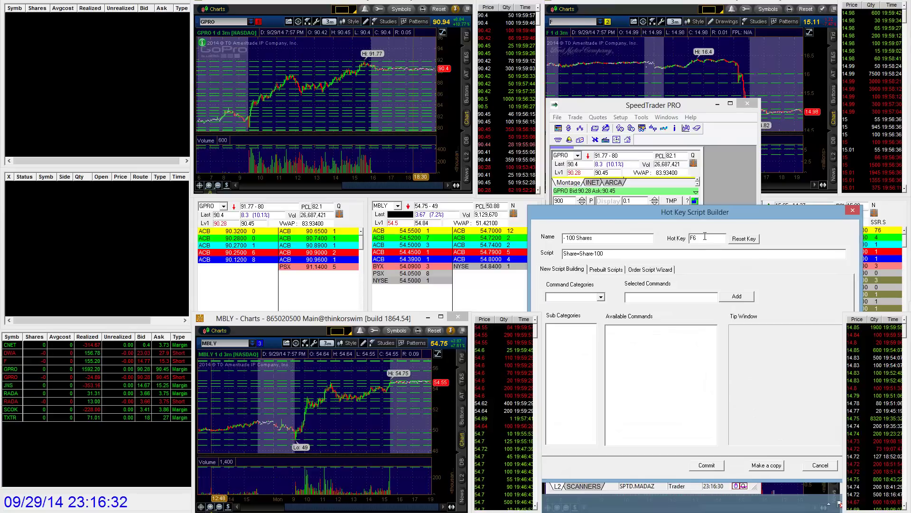
click(718, 470)
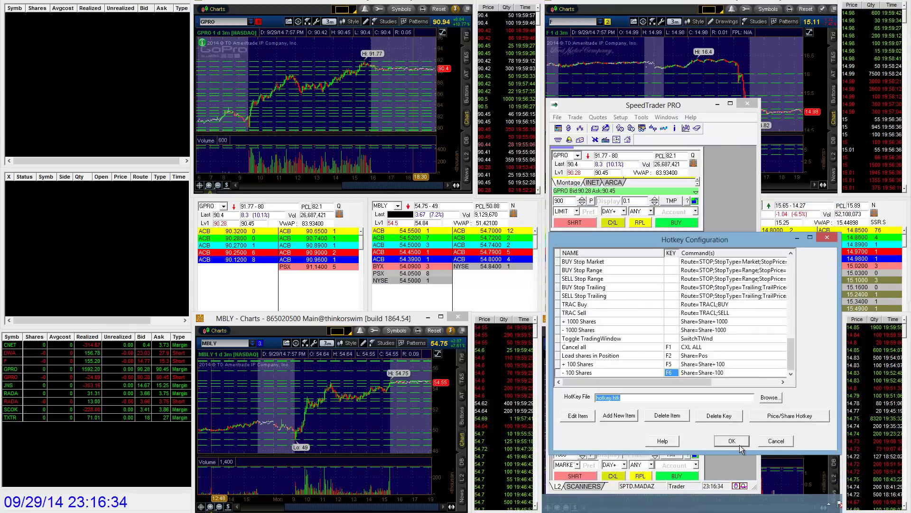
- Save the hotkey list, test the share keys on the GPRO quantity, and leave it at 1100
click(736, 443)
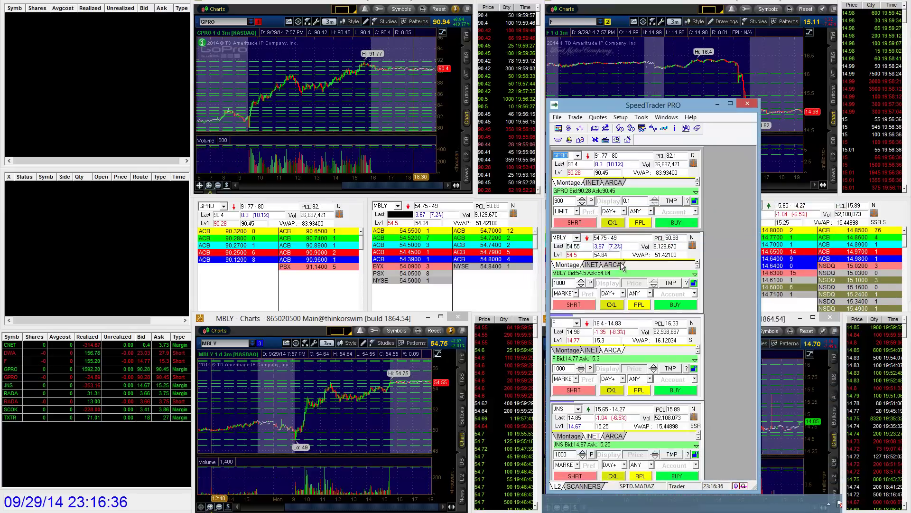
click(561, 200)
key(Down)
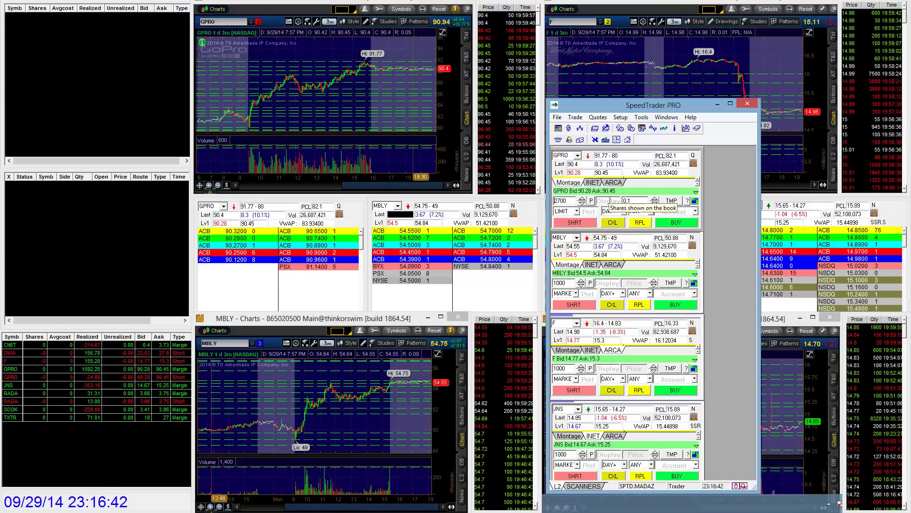
key(Down)
key(Down)
key(Down)
key(Up)
key(Up)
key(Up)
key(Up)
key(Up)
key(Up)
key(Up)
key(ctrl+a)
text(11)
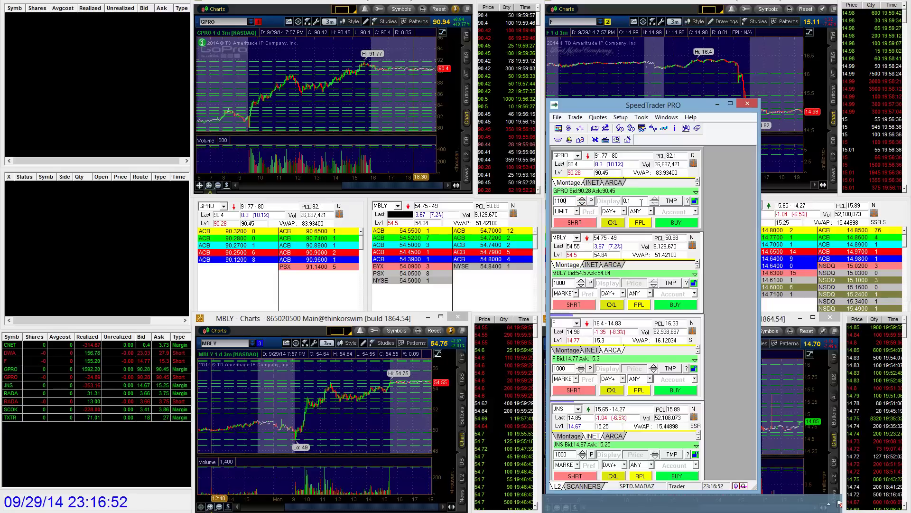
click(620, 117)
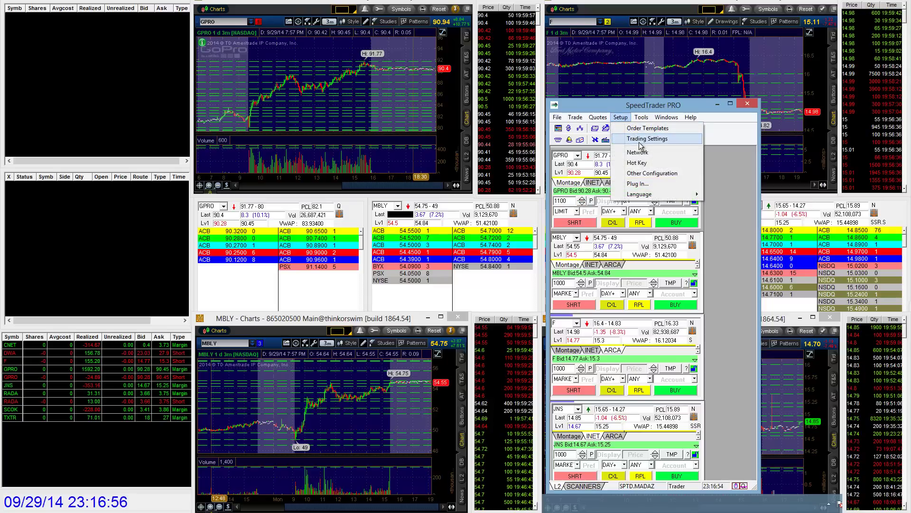
- Reopen the Hot Key configuration, widen it both ways, and scroll to the F5/F6 share entries
click(636, 163)
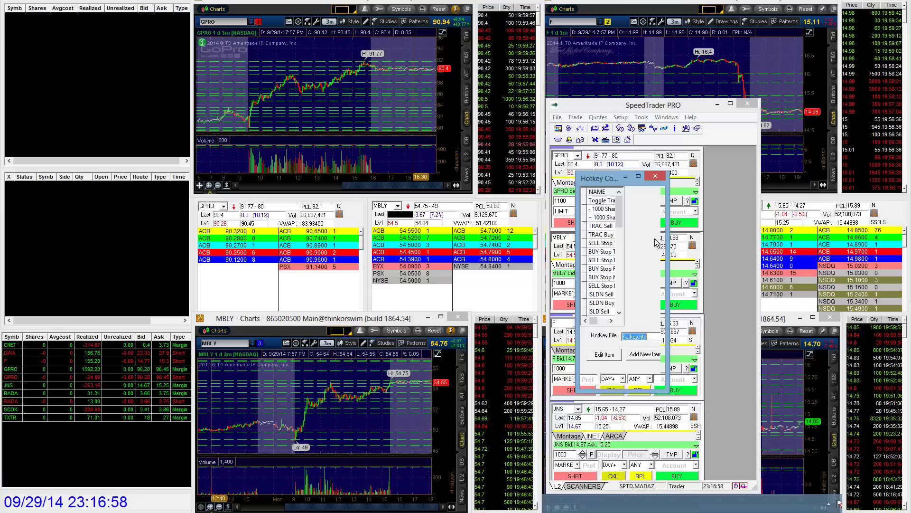
drag(666, 231, 825, 241)
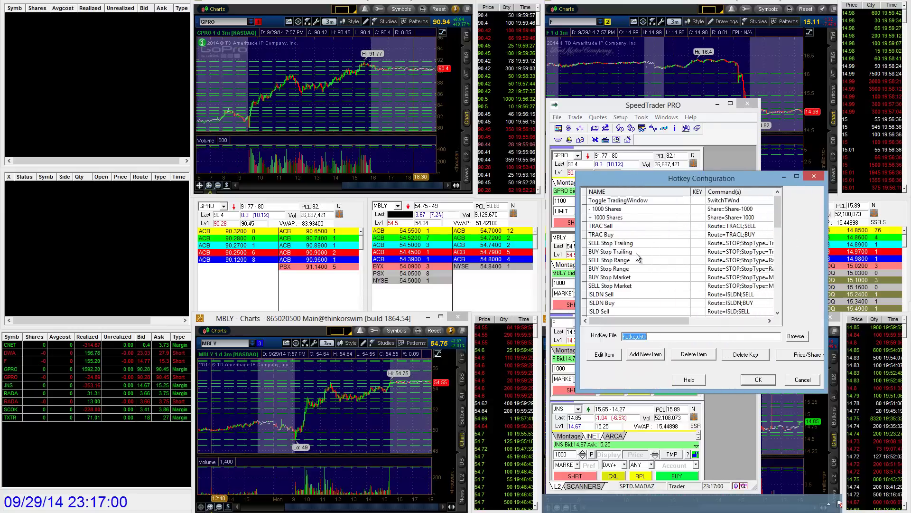
drag(578, 250, 549, 250)
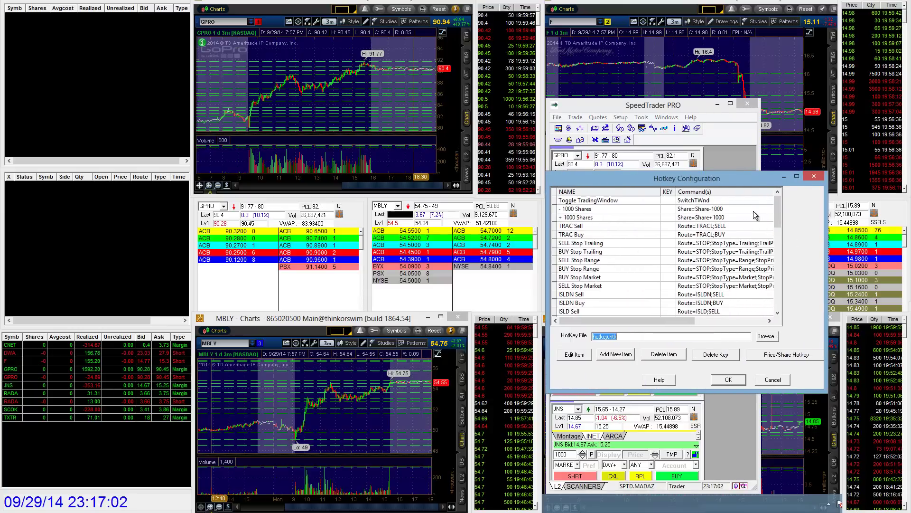
drag(776, 208, 779, 272)
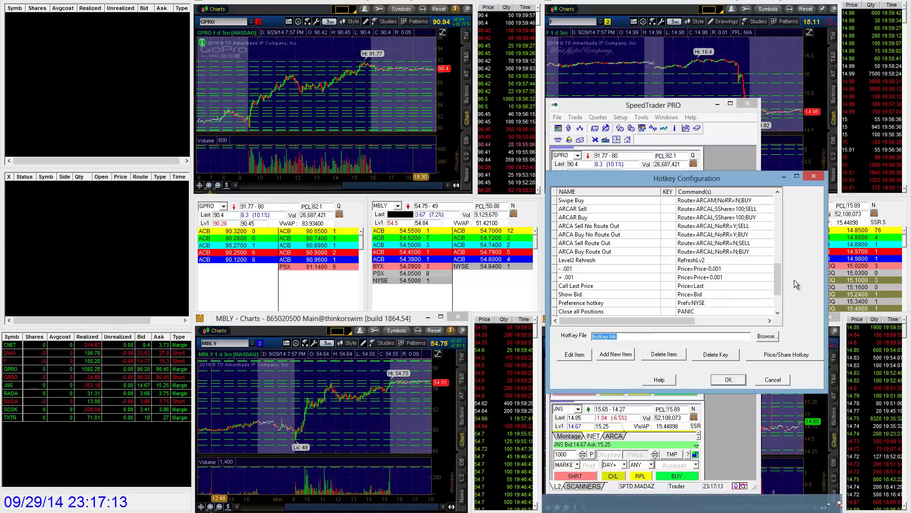
drag(778, 283, 767, 309)
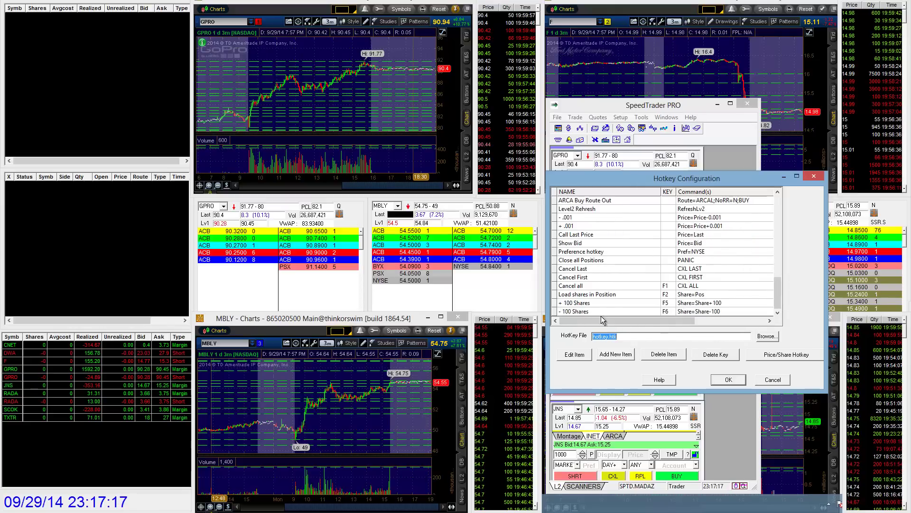
- Start a new hotkey from the Increase price by 0.01 prebuilt script, edited to Price=Price+0.1
click(618, 355)
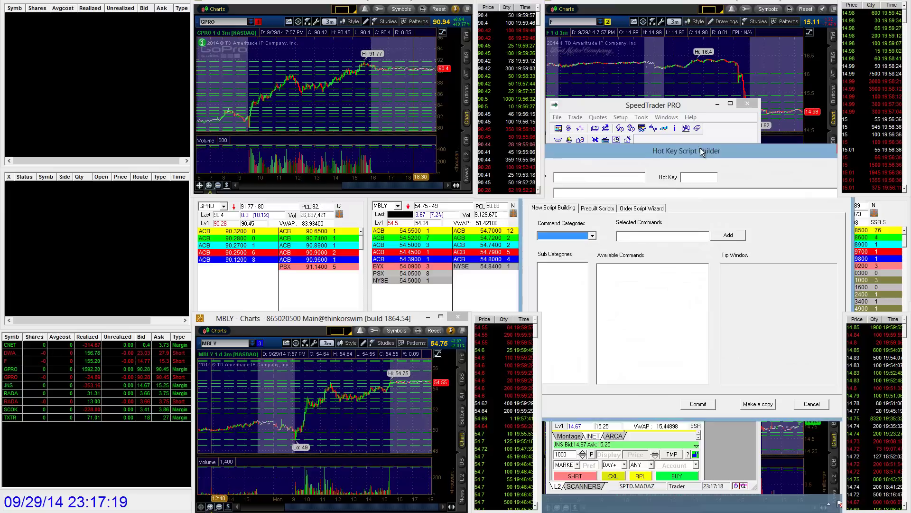
drag(699, 147, 730, 150)
click(636, 211)
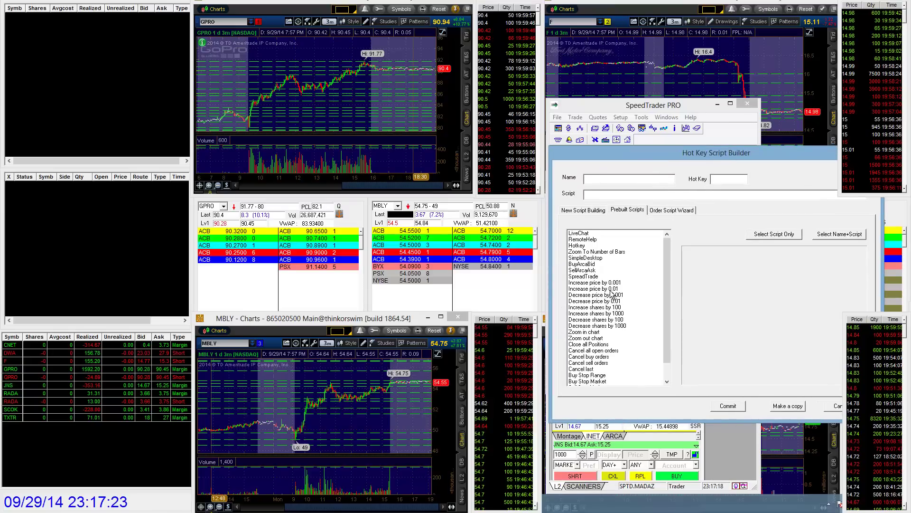
click(592, 288)
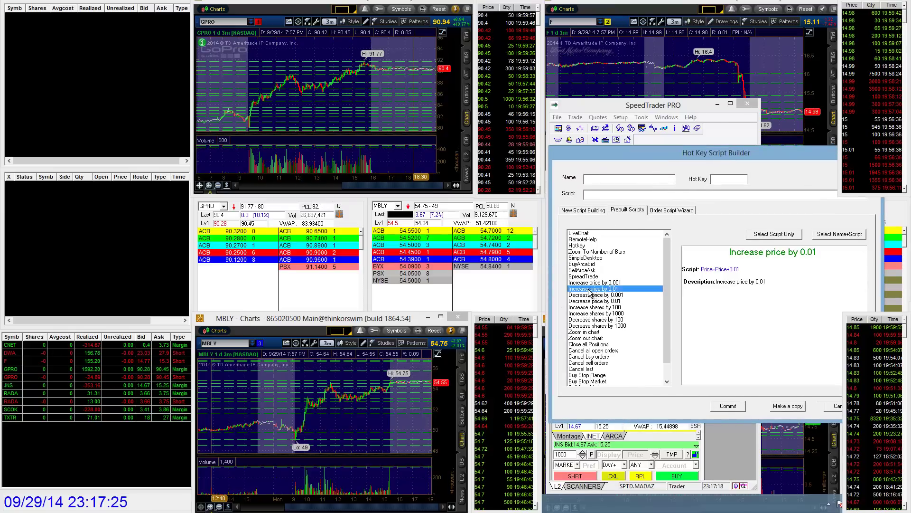
click(774, 235)
key(BackSpace)
text(1)
- Name the hotkey Price=Price+0.1, assign it F7, and commit it
drag(622, 194, 569, 194)
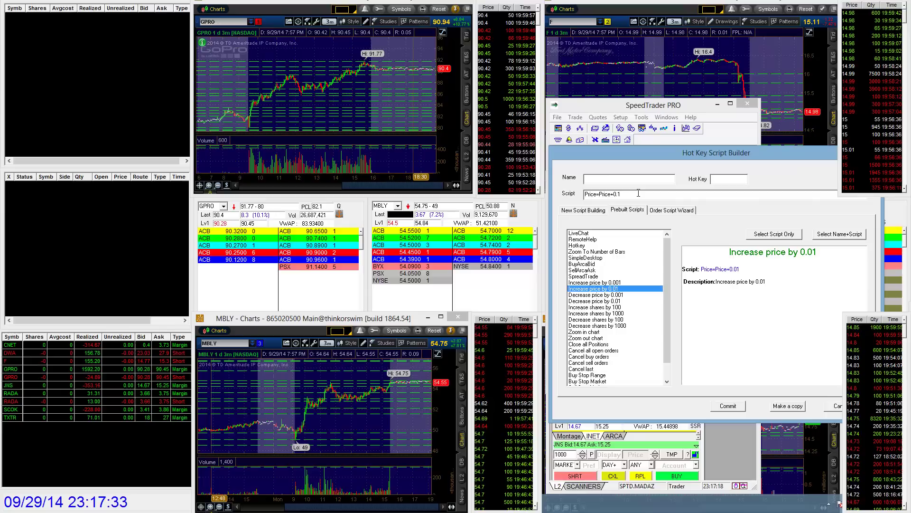
key(ctrl+c)
click(629, 178)
key(ctrl+v)
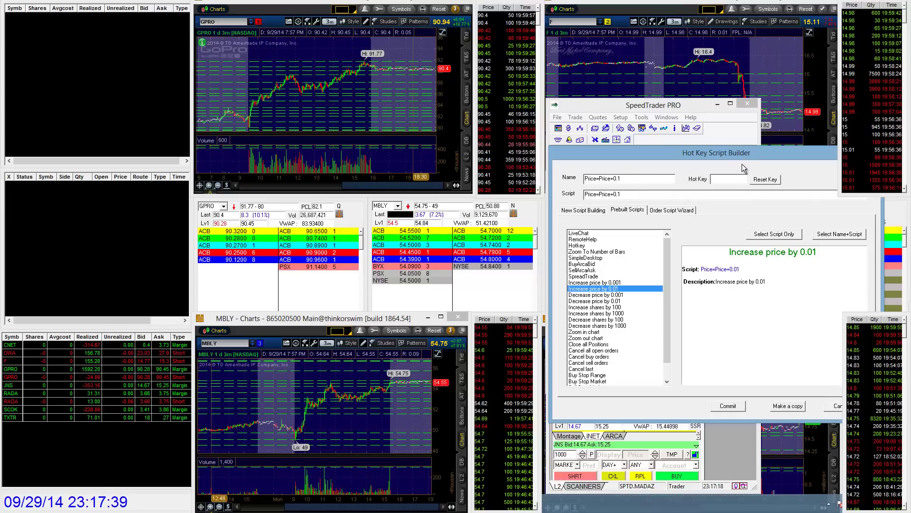
key(F7)
click(730, 405)
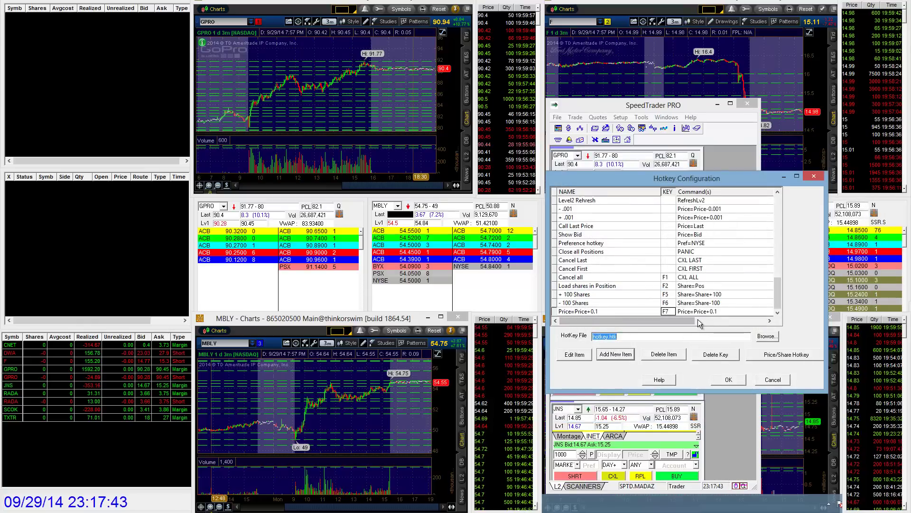
- Start a new hotkey from the Decrease price by 0.01 prebuilt script, edited to Price=Price-0.1
click(626, 355)
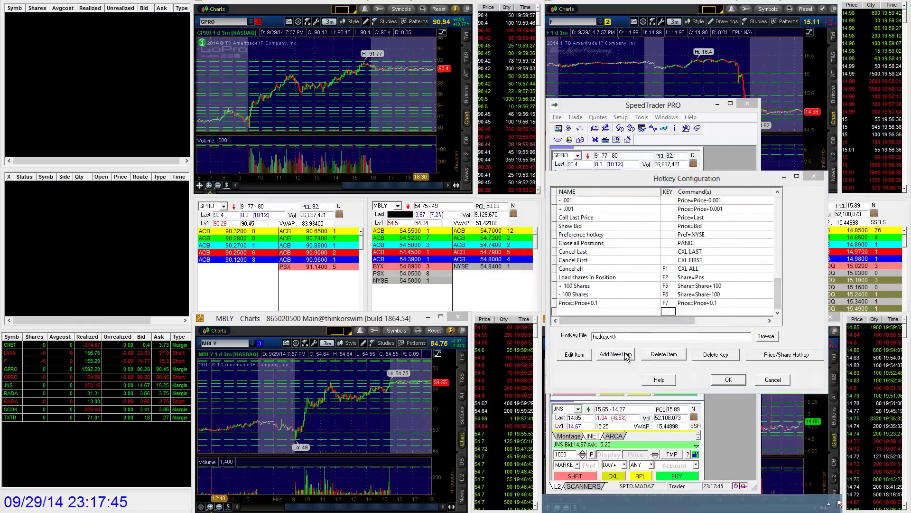
click(598, 208)
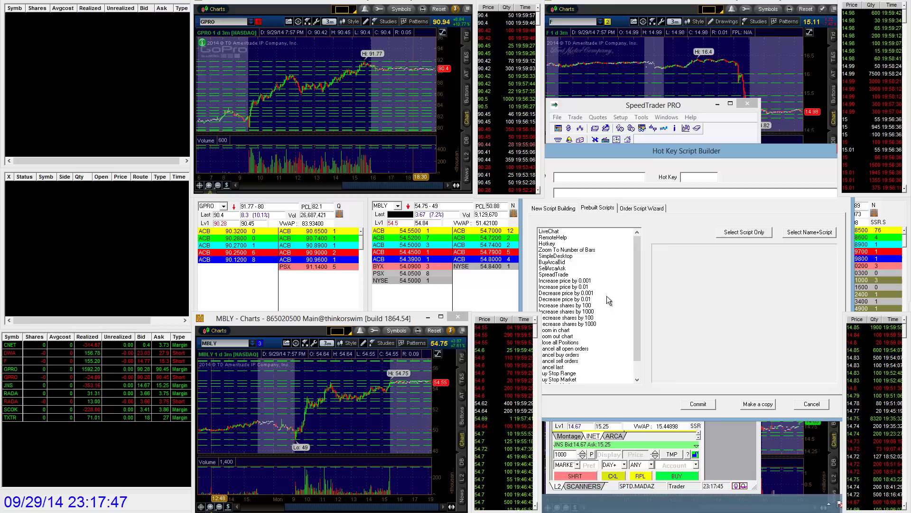
click(587, 300)
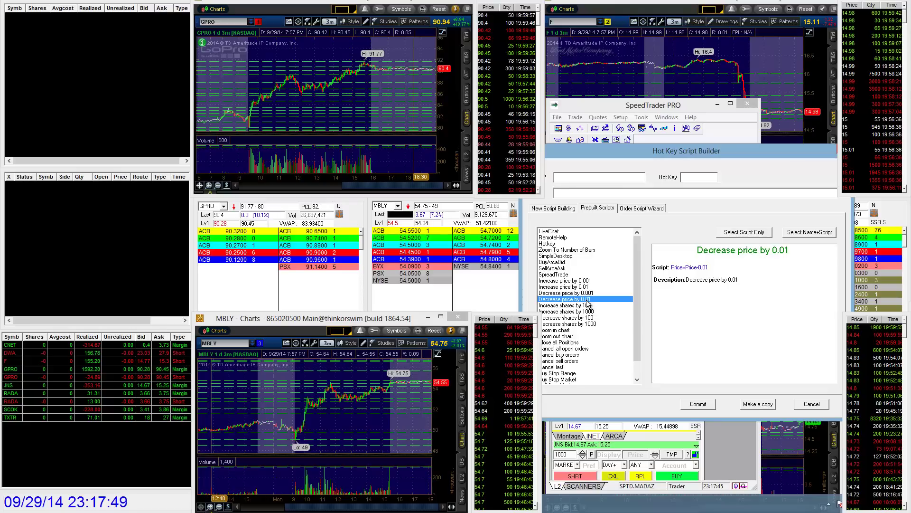
click(744, 232)
click(607, 191)
key(Left)
key(BackSpace)
- Name the hotkey Price=Price-0.1, assign it F8, and commit it
key(ctrl+a)
key(ctrl+c)
click(598, 177)
key(ctrl+v)
click(685, 175)
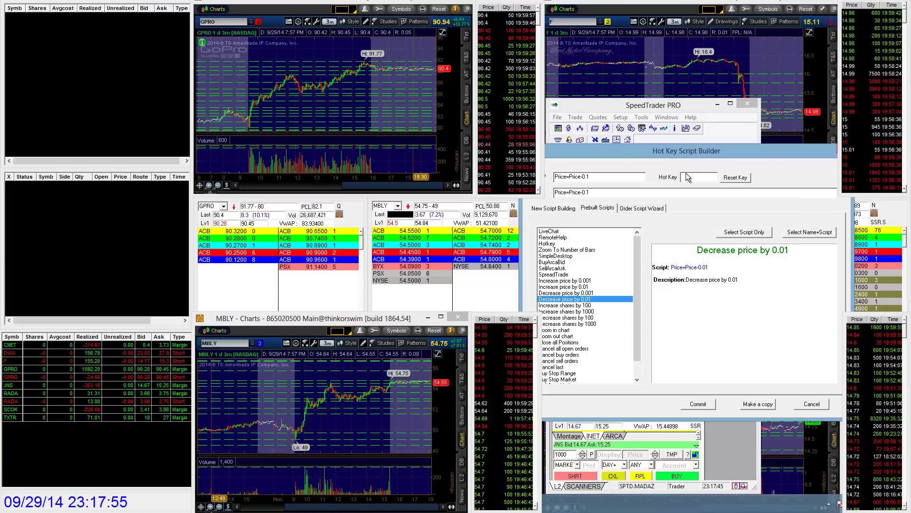
click(710, 403)
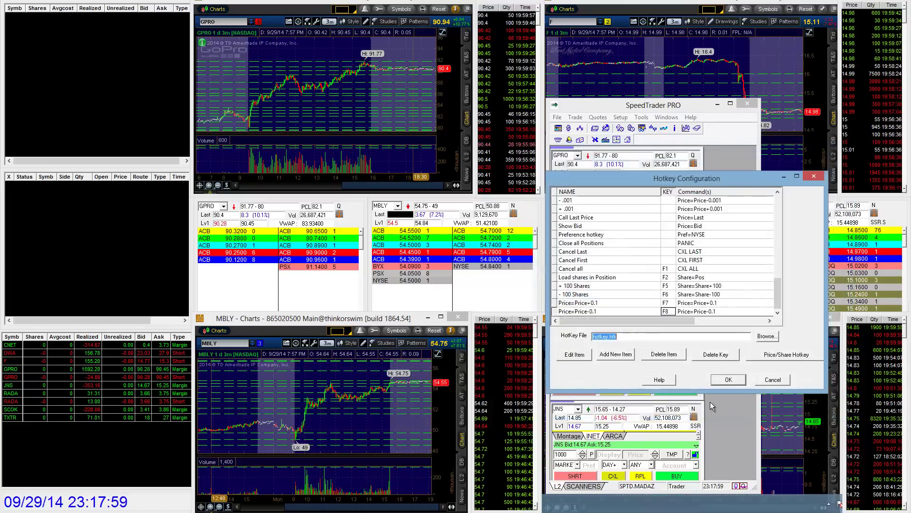
- Save the hotkey setup and test the price hotkeys on the GPRO order price
click(732, 379)
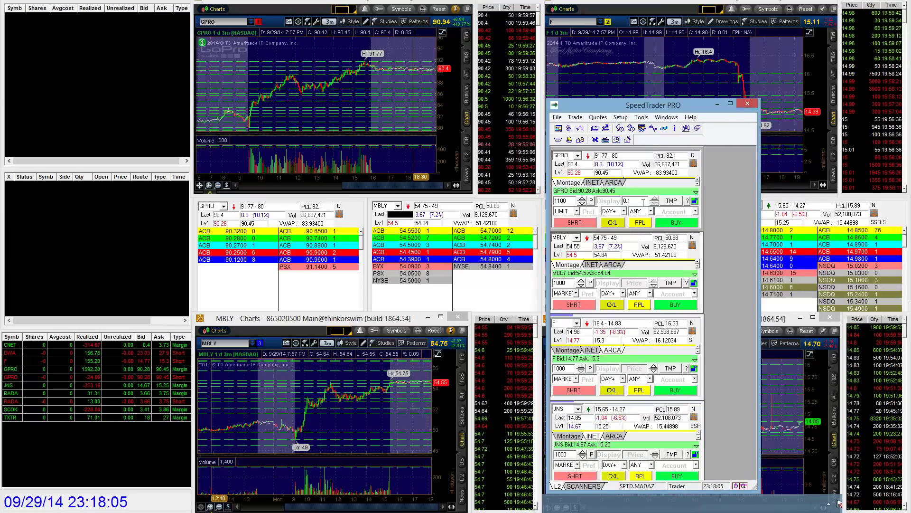
key(Up)
key(Up)
key(Up)
key(Up)
key(Up)
key(Up)
key(Up)
key(Up)
key(Up)
key(Up)
key(Up)
key(Up)
key(Up)
key(Up)
key(Up)
key(Up)
key(Up)
- Type a new GPRO price and step it up and down with the hotkeys, ending at 90.1
key(Up)
key(Up)
key(Up)
key(Up)
key(Up)
key(Up)
key(Up)
key(Up)
key(Up)
key(Up)
key(Up)
key(Up)
key(Up)
key(Down)
key(Down)
key(Down)
key(Down)
key(Down)
key(Down)
key(Down)
key(Down)
key(Down)
key(Down)
key(Down)
key(Down)
key(Down)
key(Down)
key(Down)
key(Down)
key(Down)
key(Down)
key(Down)
key(Down)
key(Up)
key(Up)
key(Up)
key(Up)
key(Up)
key(Up)
key(Up)
text(90.)
key(Up)
key(Up)
key(Up)
text(.2)
key(BackSpace)
key(BackSpace)
key(BackSpace)
key(BackSpace)
text(51592)
key(BackSpace)
key(Up)
key(Up)
key(Up)
key(Up)
key(Up)
key(Up)
key(Down)
key(Down)
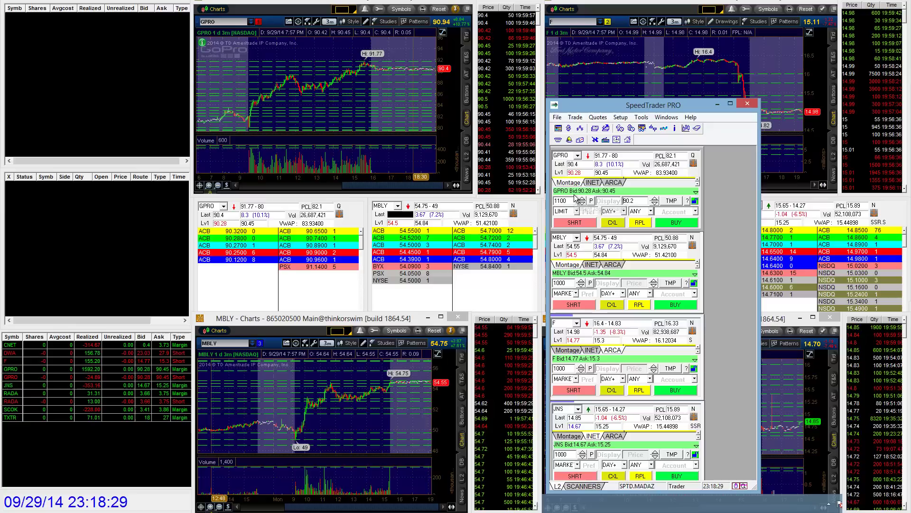
key(Up)
key(Up)
key(Up)
key(Up)
key(Up)
key(Up)
key(Up)
key(Up)
key(Up)
key(Up)
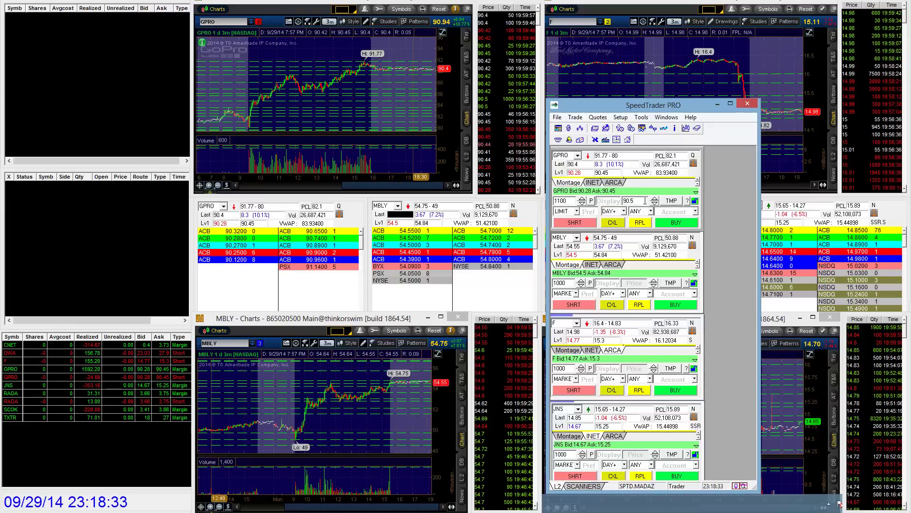
key(Down)
key(Down)
key(Down)
key(Down)
- Reopen the Hot Key configuration, widen it on both sides, and scroll to the new F7/F8 entries
click(620, 120)
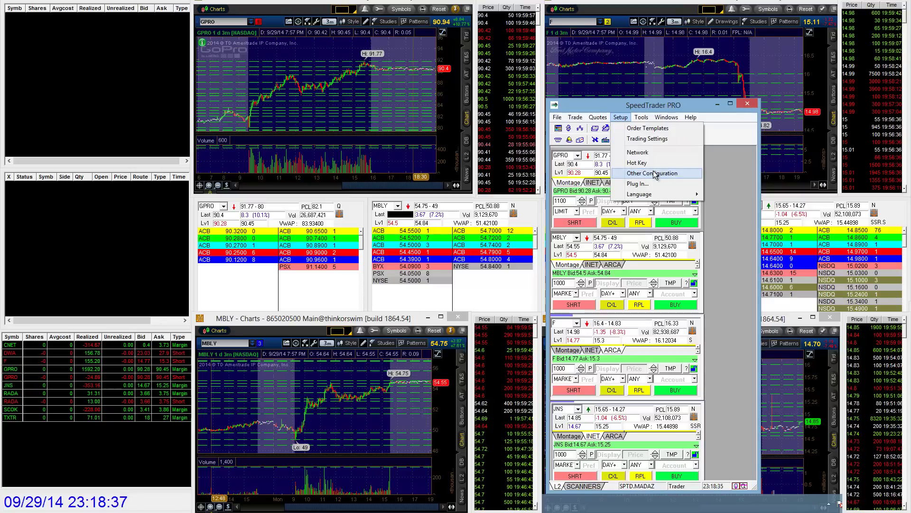
click(655, 162)
drag(681, 233, 811, 236)
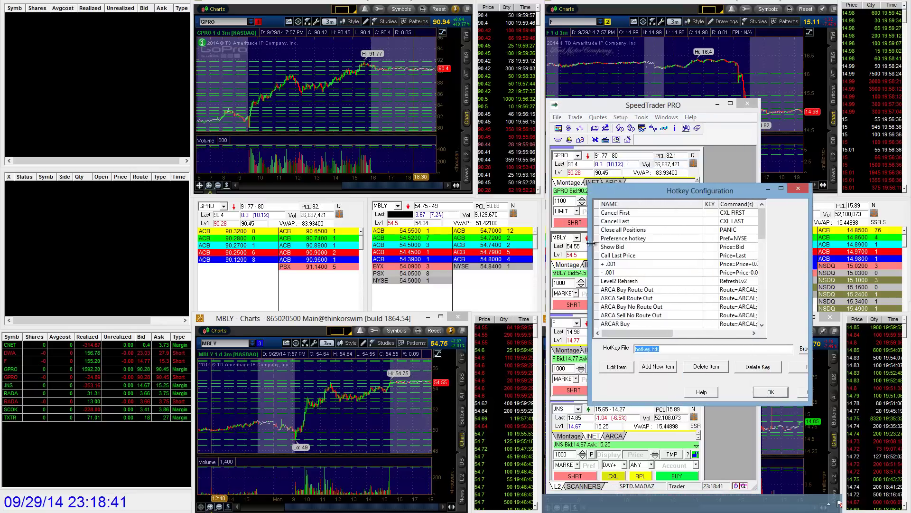
drag(591, 243, 551, 244)
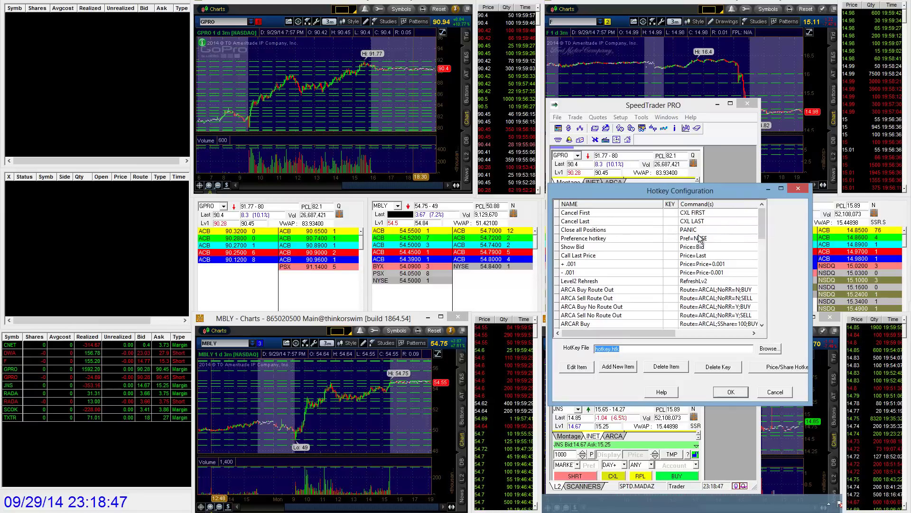
drag(810, 223, 824, 225)
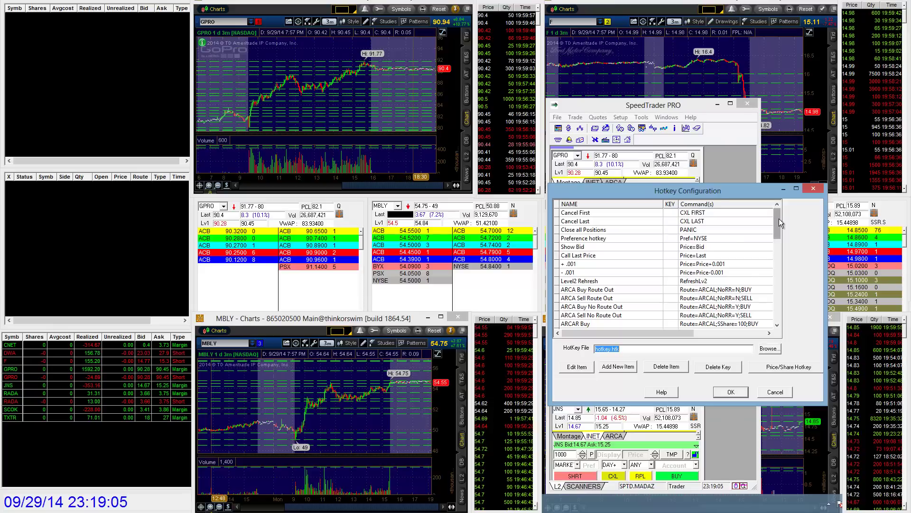
drag(779, 218, 761, 307)
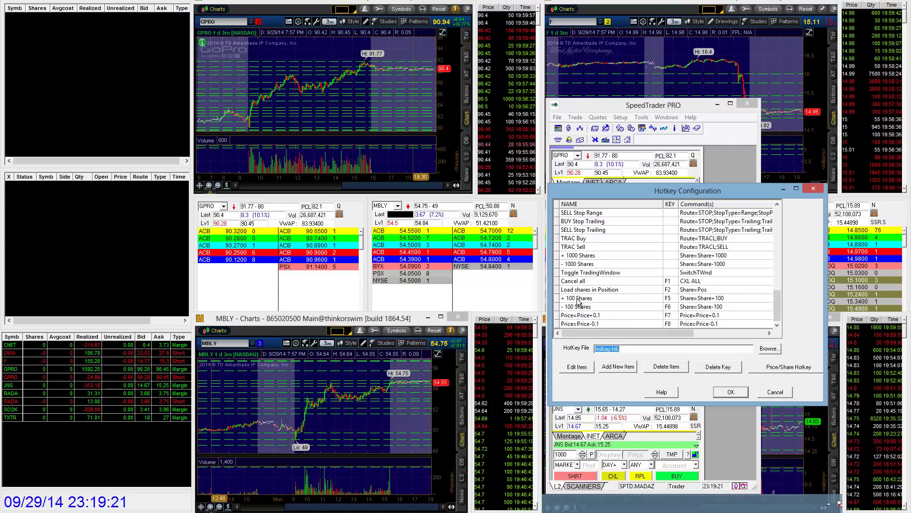
click(621, 368)
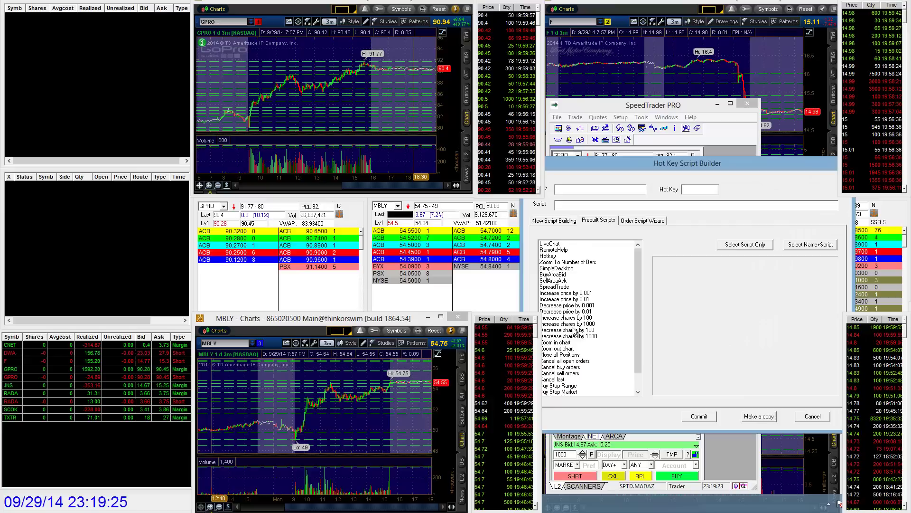
drag(651, 169, 663, 176)
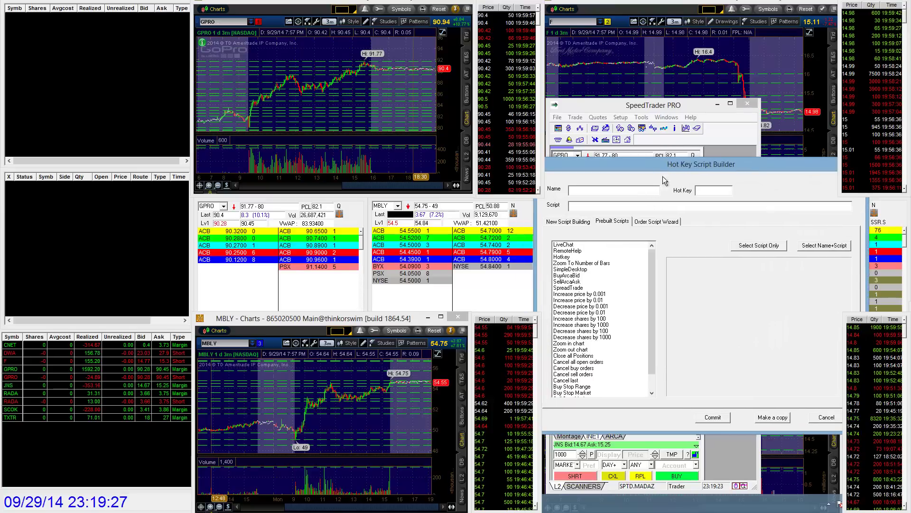
click(602, 319)
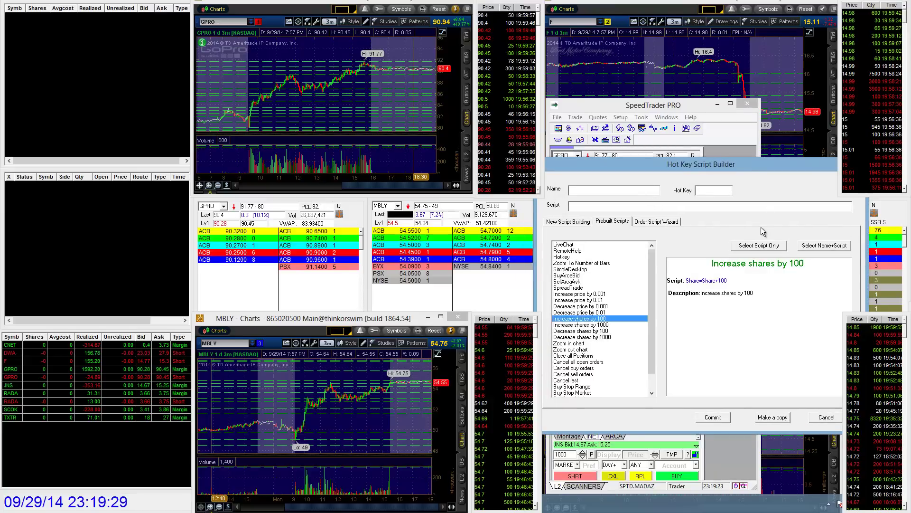
click(761, 246)
drag(604, 209, 601, 209)
text(250)
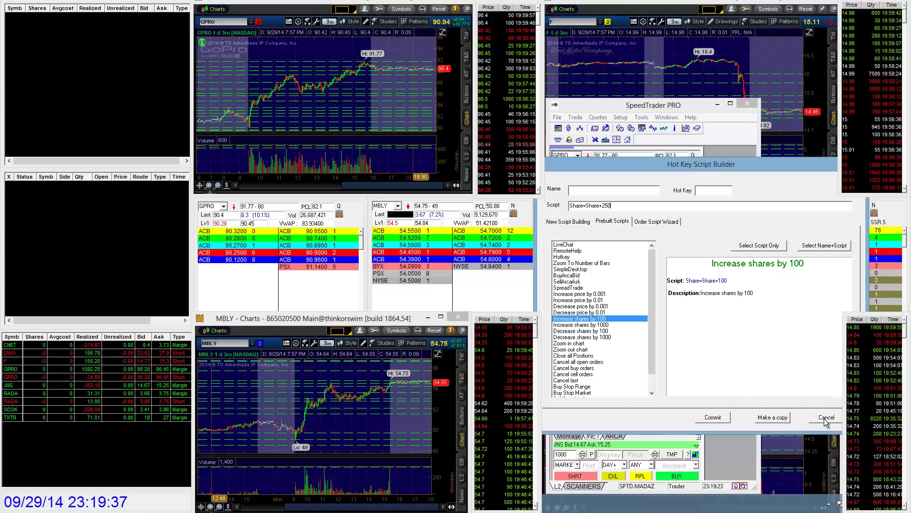
drag(653, 337, 653, 290)
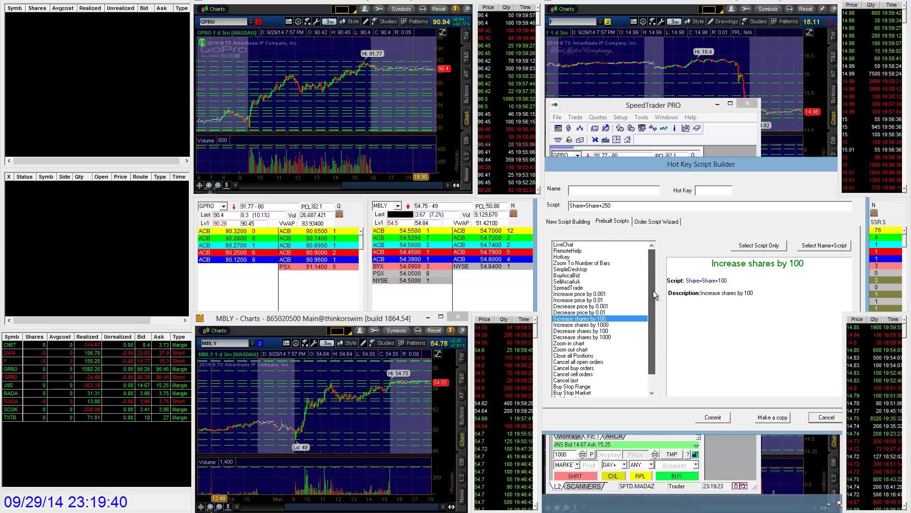
click(826, 417)
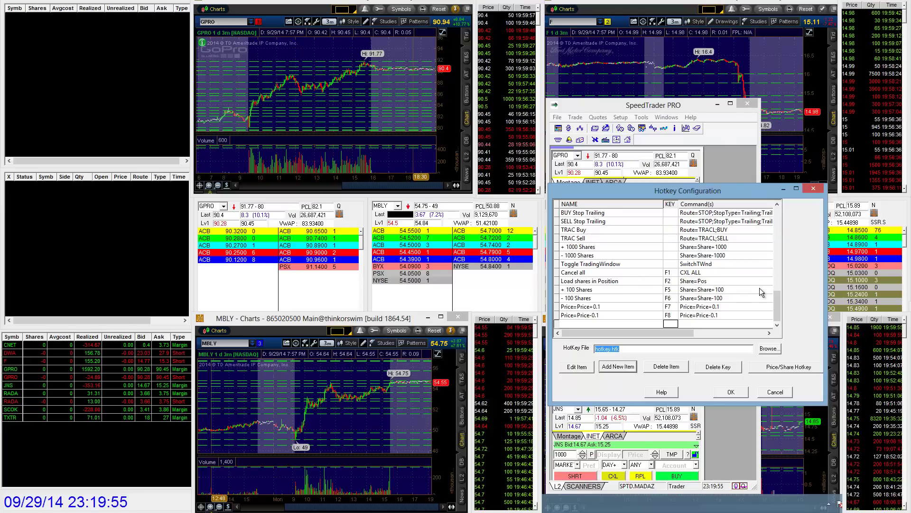
mouse_move(776, 306)
mouse_down()
mouse_move(774, 220)
mouse_move(776, 308)
mouse_up()
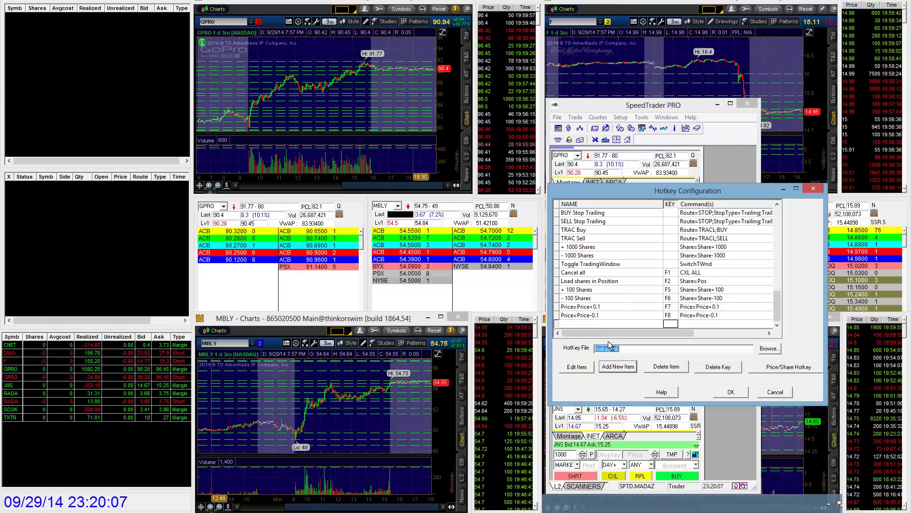
click(616, 370)
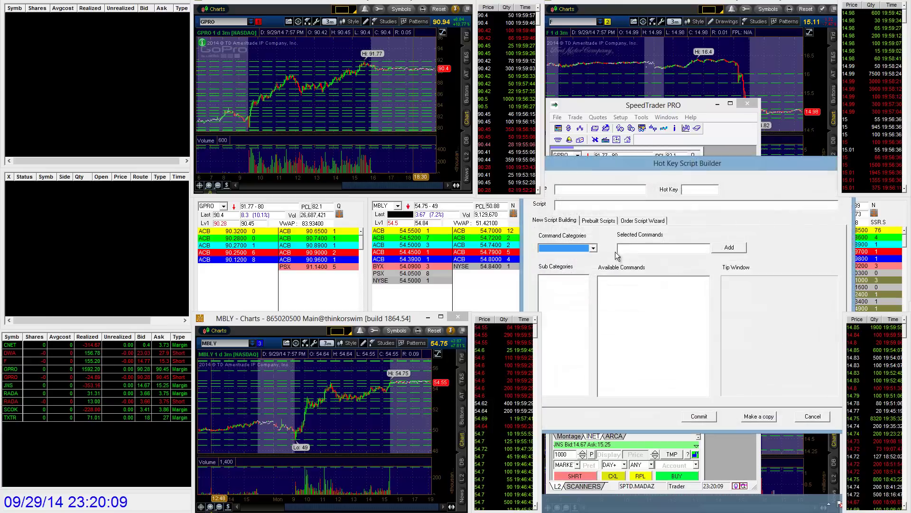
click(598, 219)
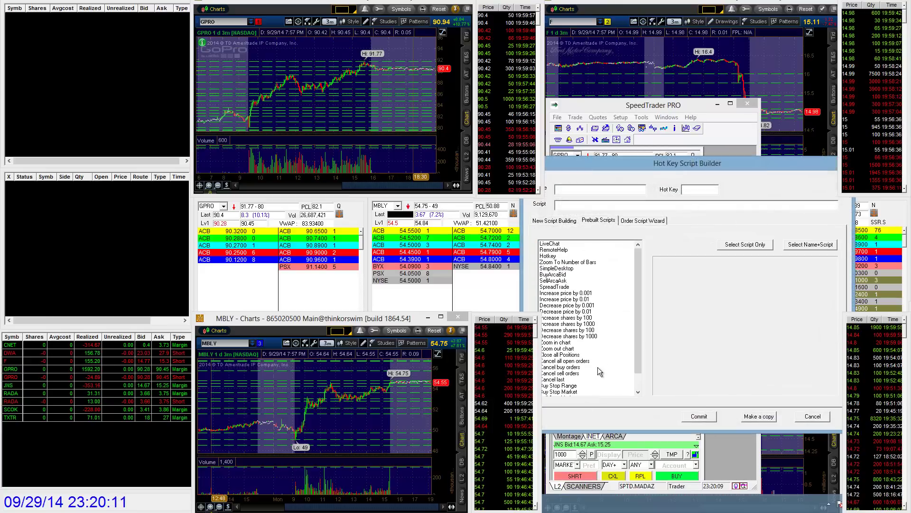
click(826, 421)
scroll(771, 260, up, 5)
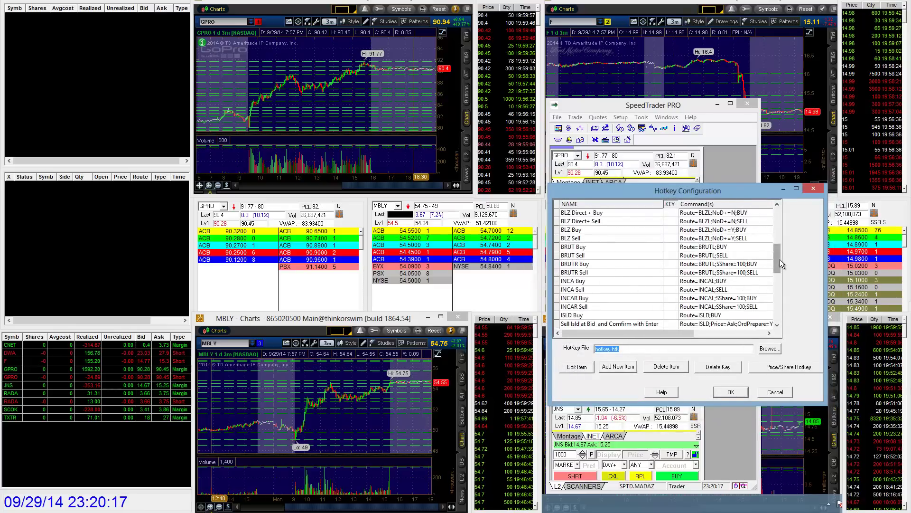
scroll(778, 260, up, 3)
scroll(771, 266, down, 10)
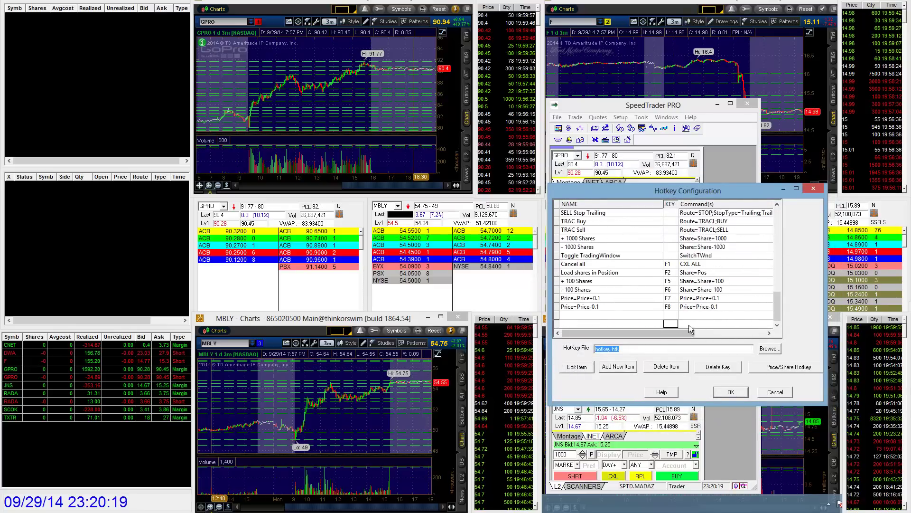